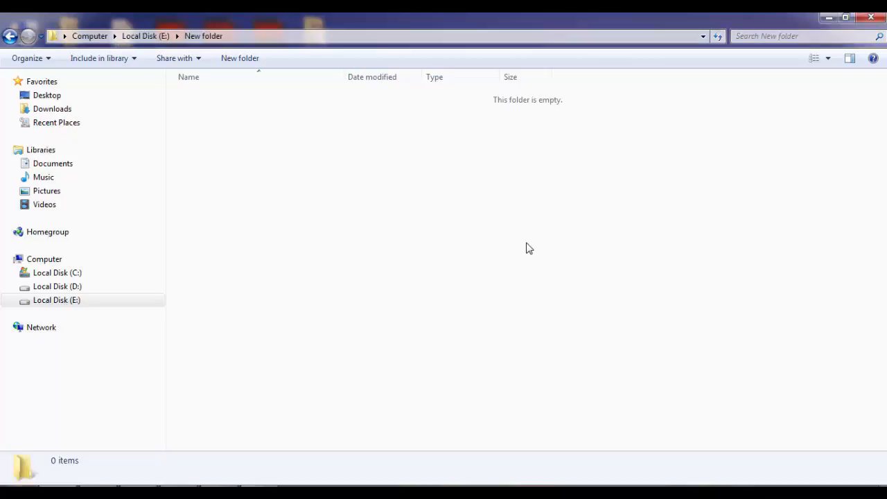
Reveal the classic menu bar with Alt and open the Tools menu
key("alt")
key("Escape")
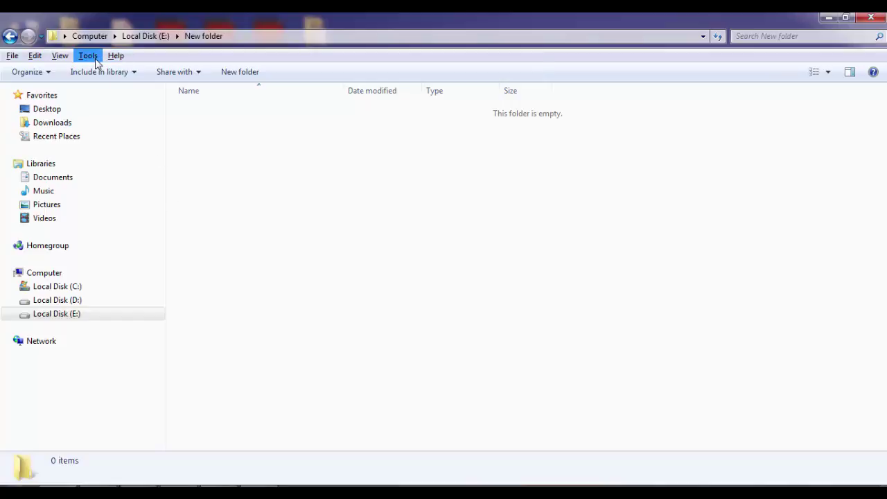
left_click(88, 56)
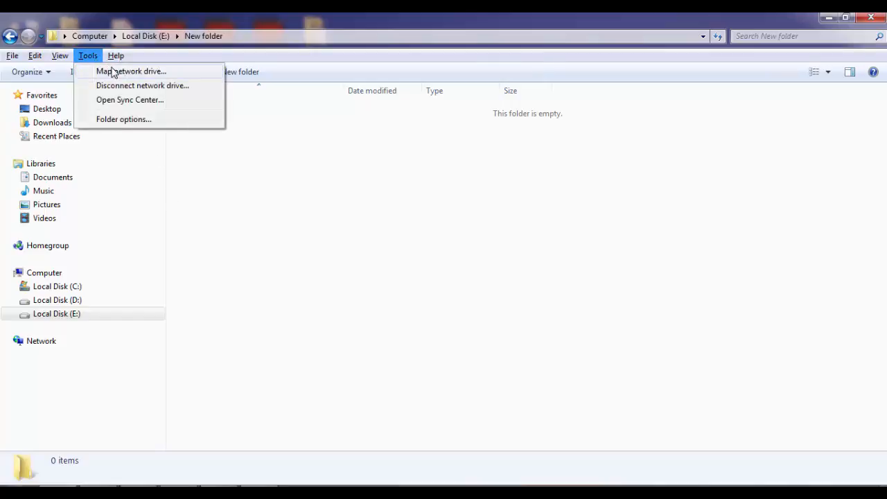
Open Folder Options, centre the dialog, and show its View settings
left_click(158, 123)
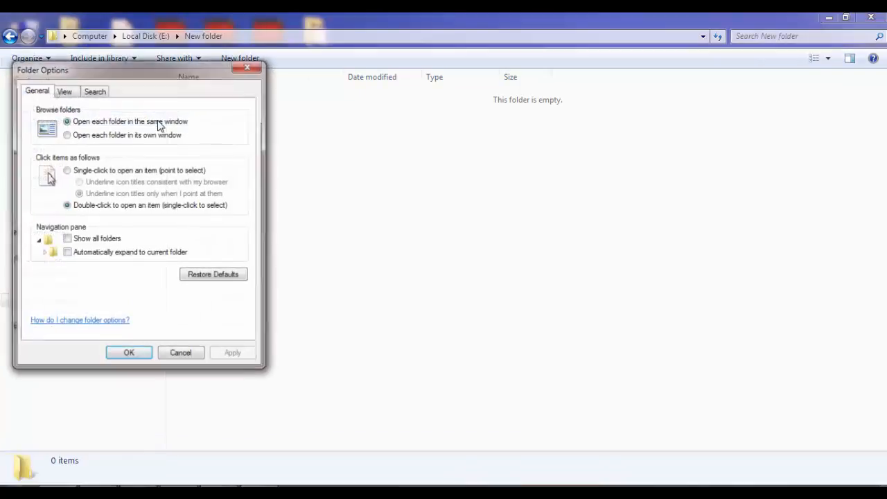
left_click_drag(135, 74, 187, 89)
left_click_drag(250, 96, 388, 125)
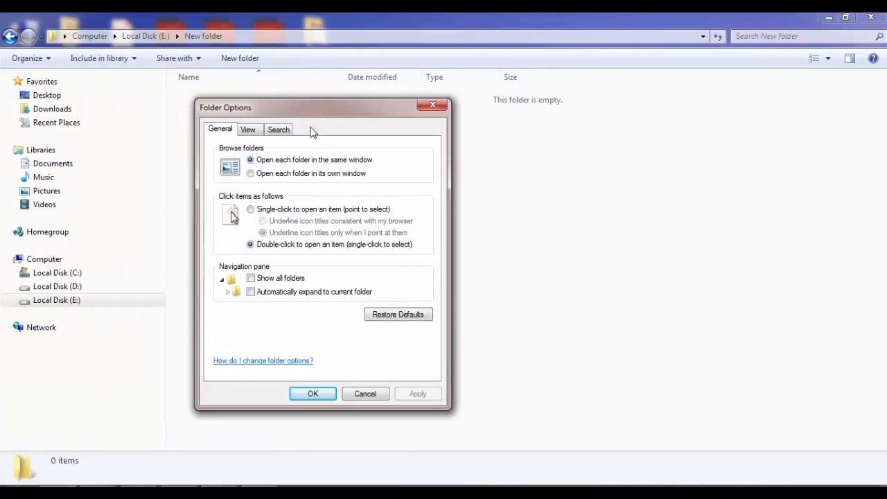
left_click(248, 130)
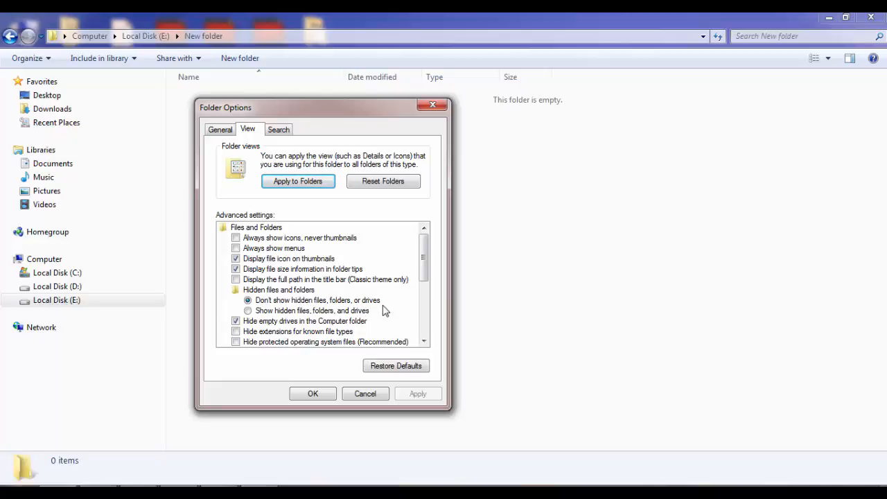
Enable 'Show hidden files, folders, and drives', apply it and confirm with OK
left_click(249, 311)
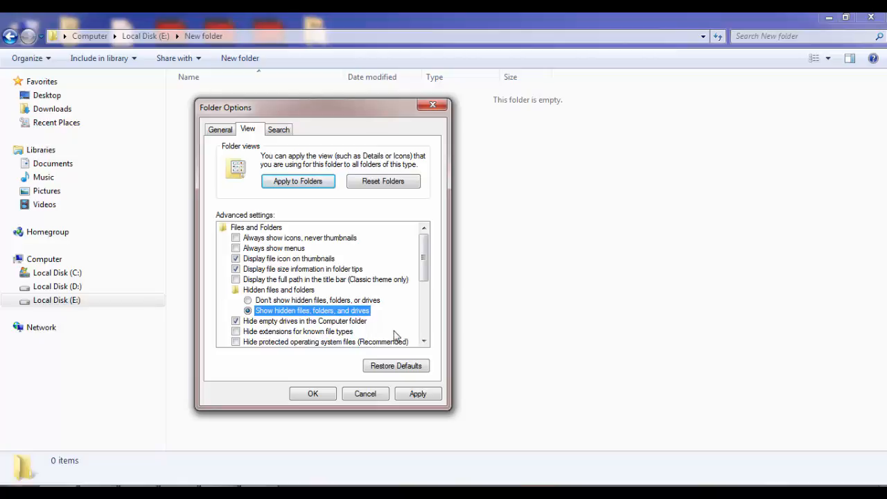
left_click(417, 395)
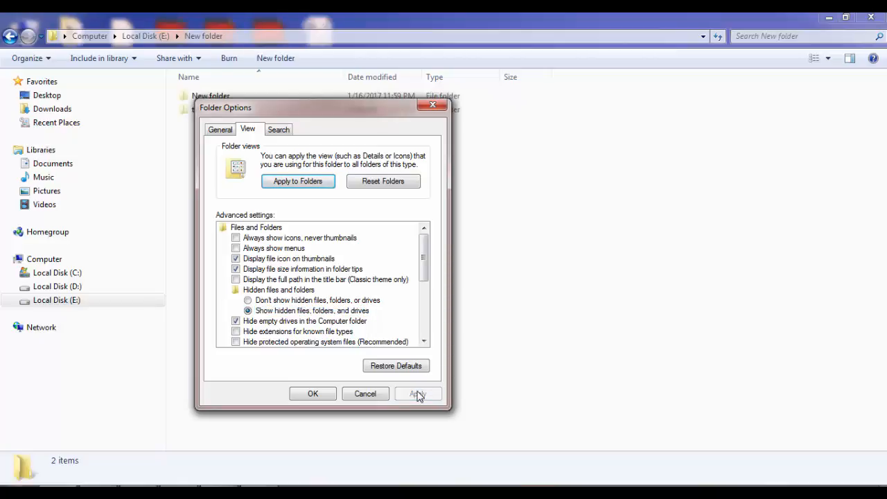
left_click(312, 393)
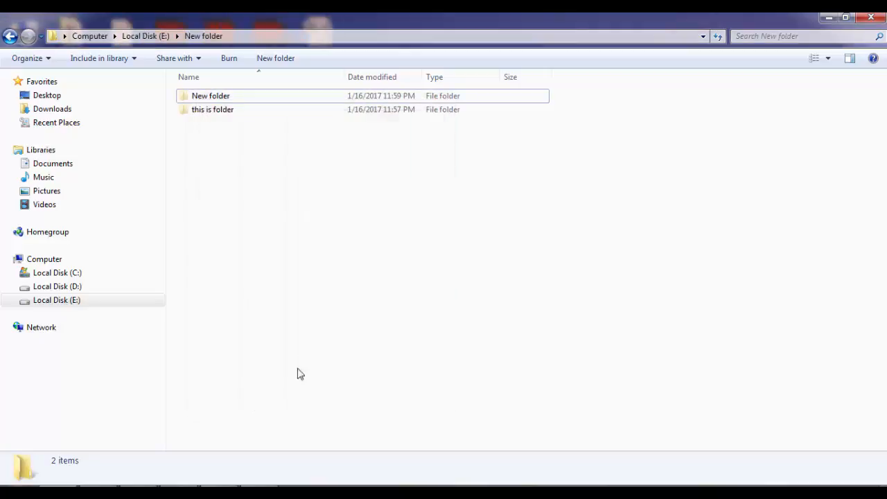
left_click_drag(201, 133, 212, 96)
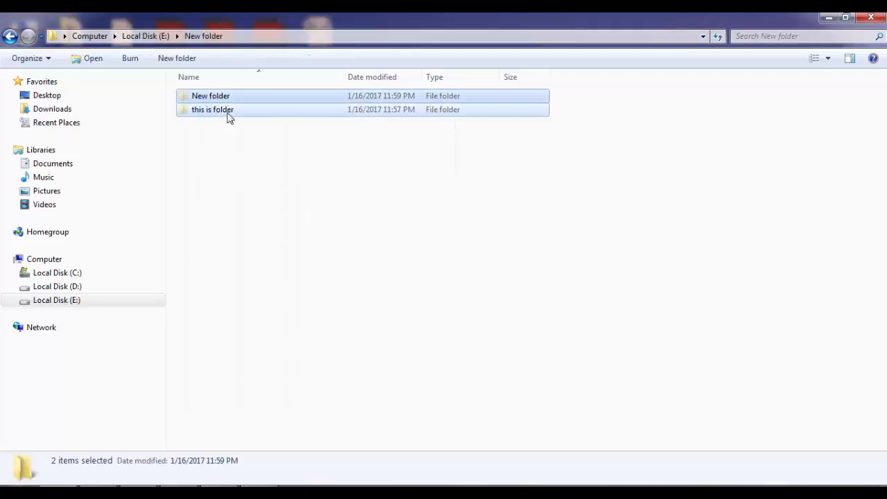
left_click(271, 165)
left_click_drag(235, 153, 236, 97)
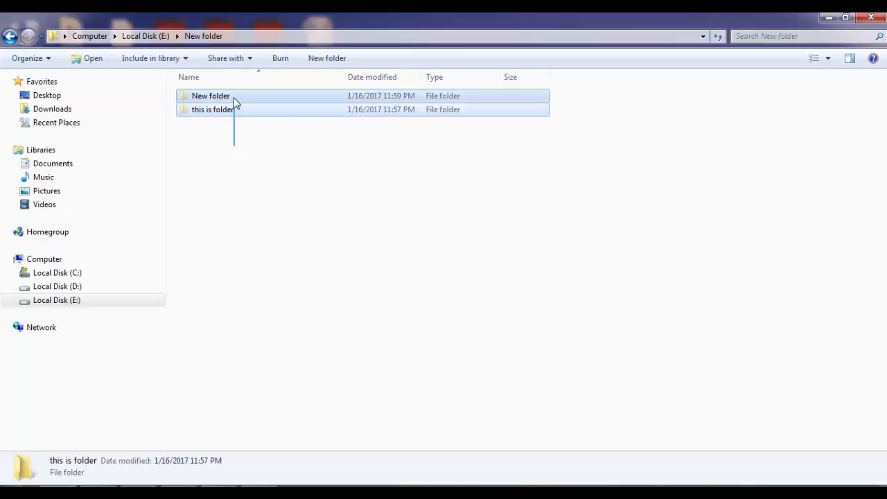
left_click(250, 151)
left_click_drag(219, 142, 218, 109)
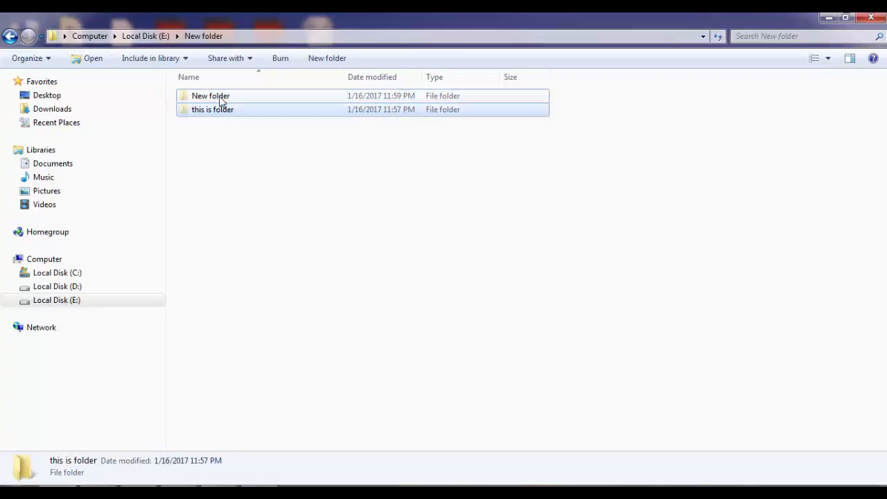
left_click(229, 164)
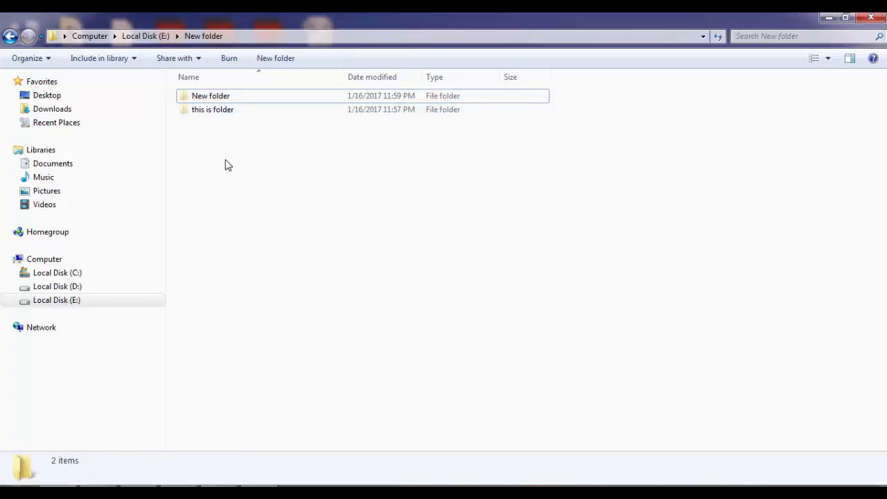